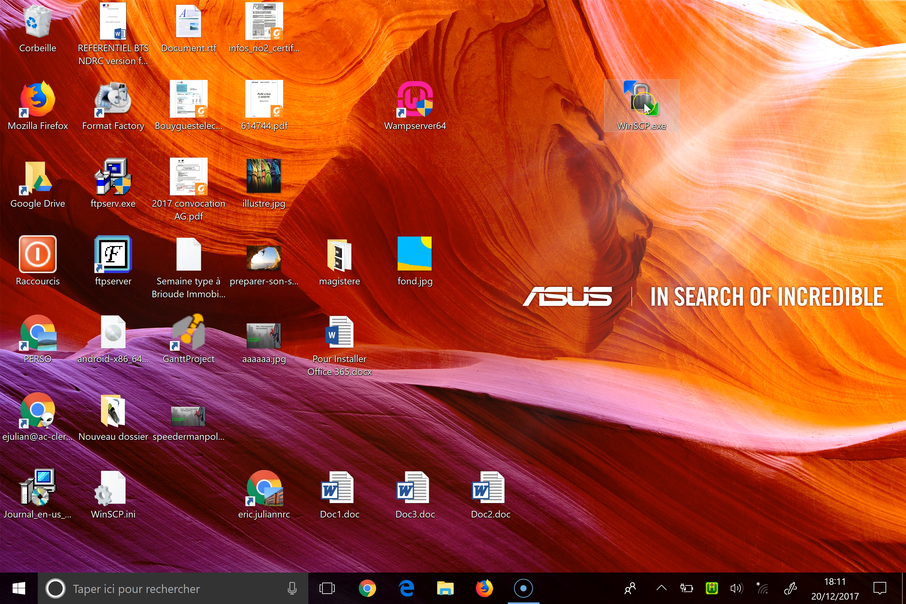
Launch WinSCP from its desktop icon to open the Login dialog.
{"action": "double_click", "coordinate": [643, 102]}
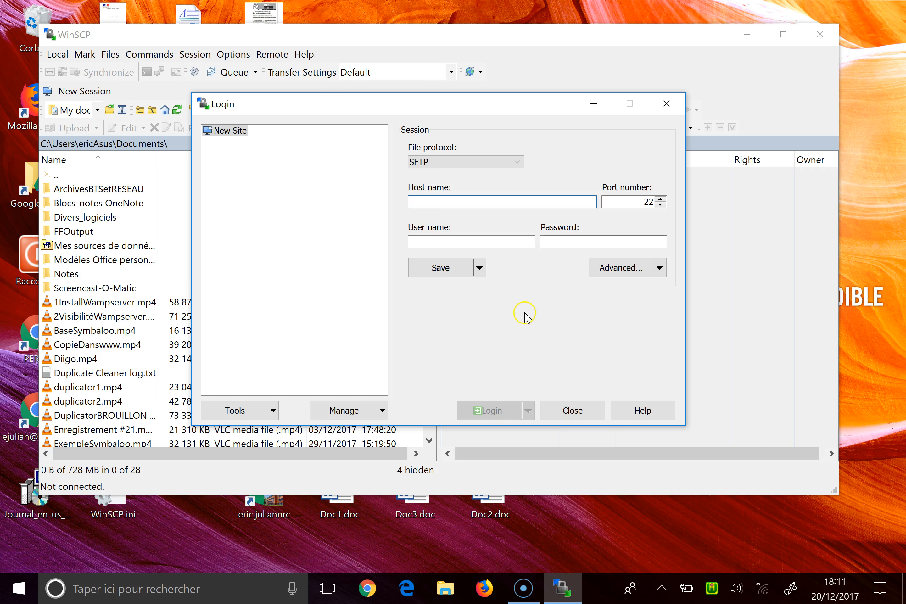
Switch the new site's file protocol from SFTP to FTP on port 21.
{"action": "left_click", "coordinate": [471, 162]}
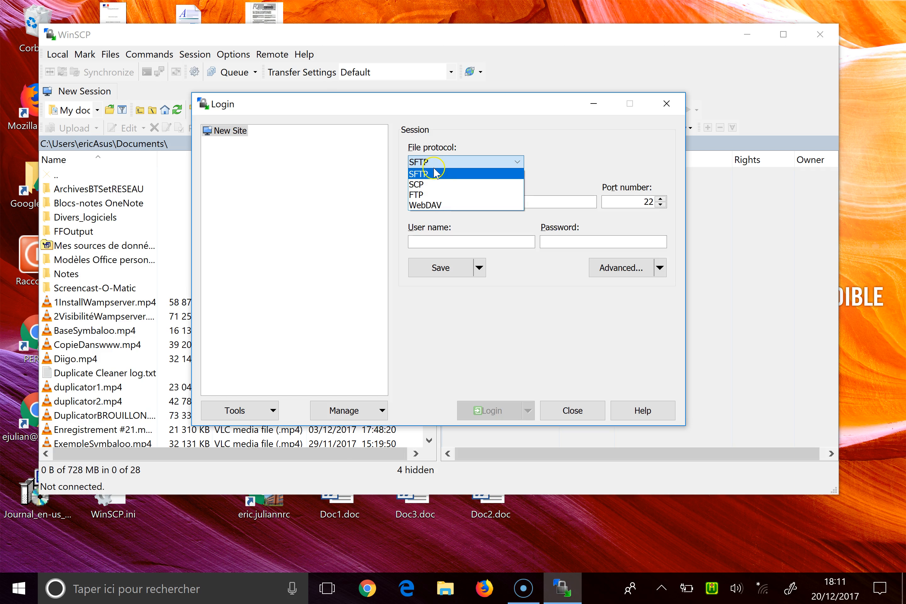
{"action": "left_click", "coordinate": [425, 194]}
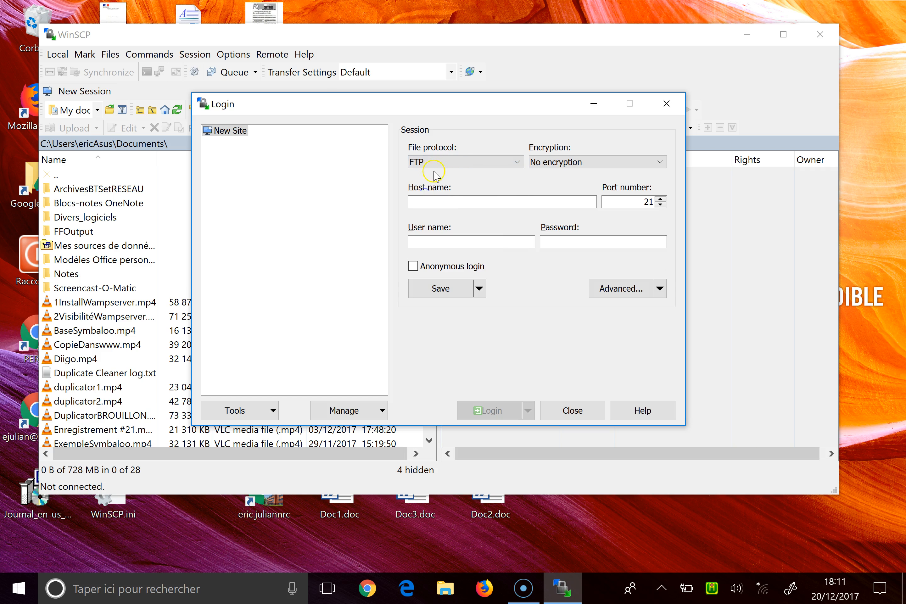
{"action": "left_click", "coordinate": [463, 202]}
Enter host location-en-provence.fr and the user credentials, then log in over FTP.
{"action": "left_click", "coordinate": [438, 202]}
{"action": "type", "text": "location-en-provence.fr"}
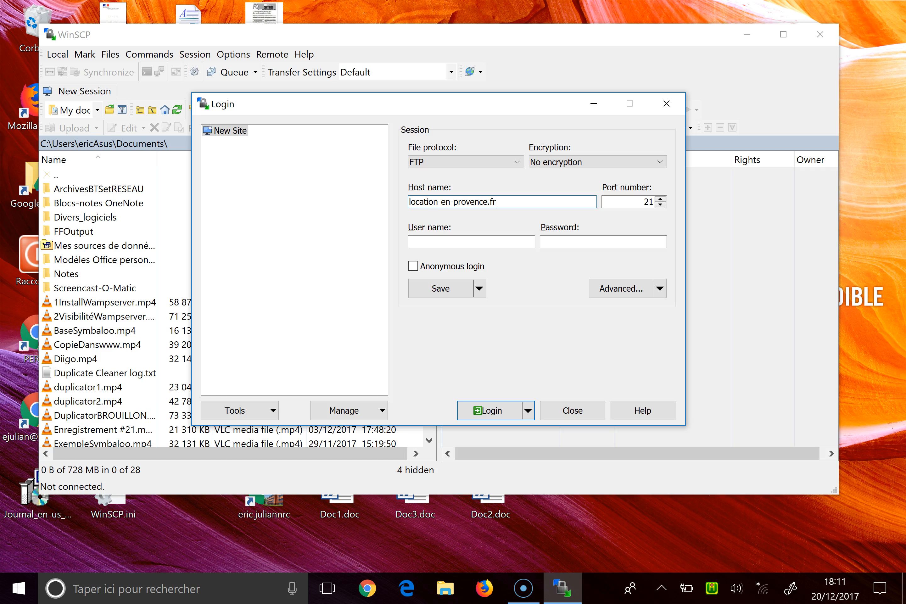
{"action": "left_click", "coordinate": [459, 244]}
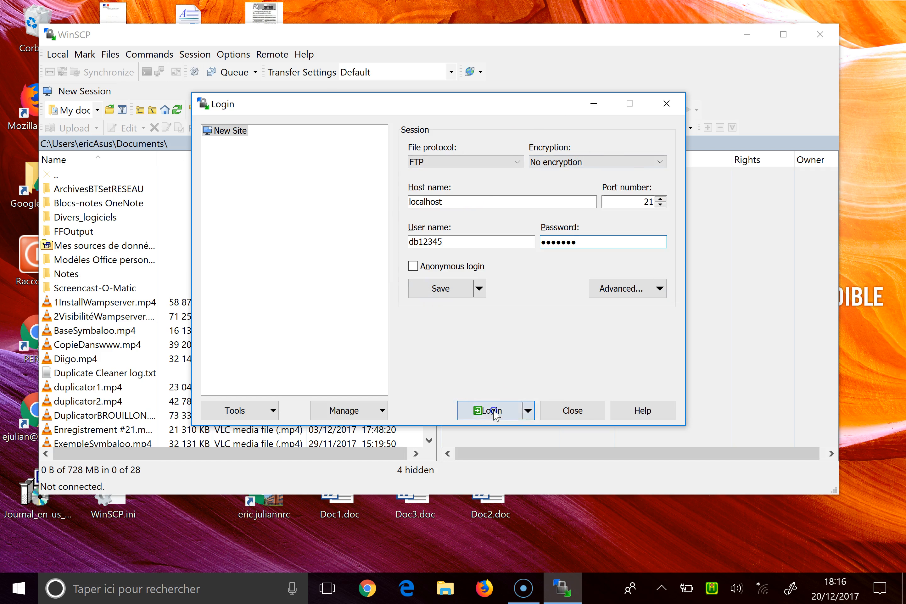
{"action": "left_click", "coordinate": [489, 411]}
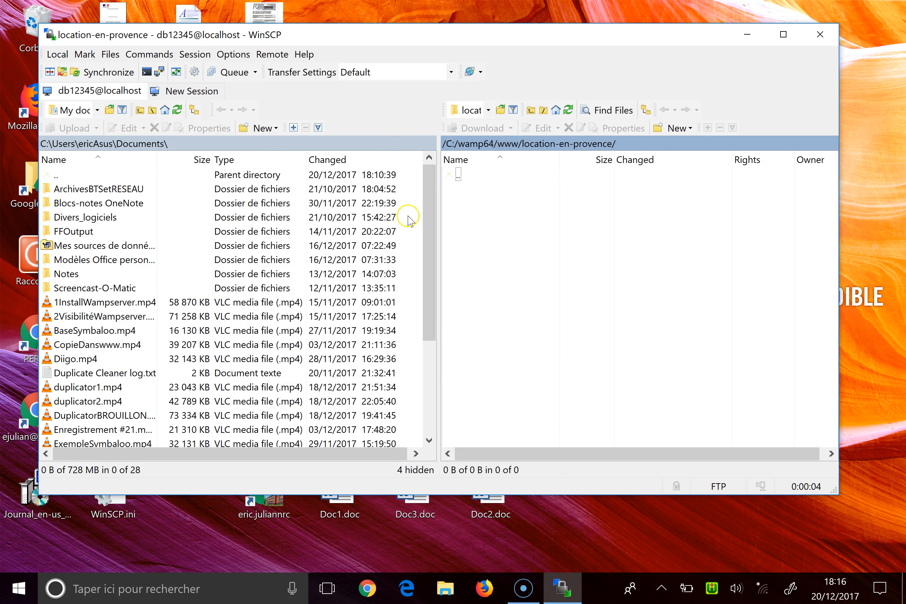
Enlarge the window, browse to wordpress-4.8.2-fr_FR\wordpress and select all 19 items.
{"action": "left_click_drag", "start_coordinate": [355, 495], "coordinate": [347, 578]}
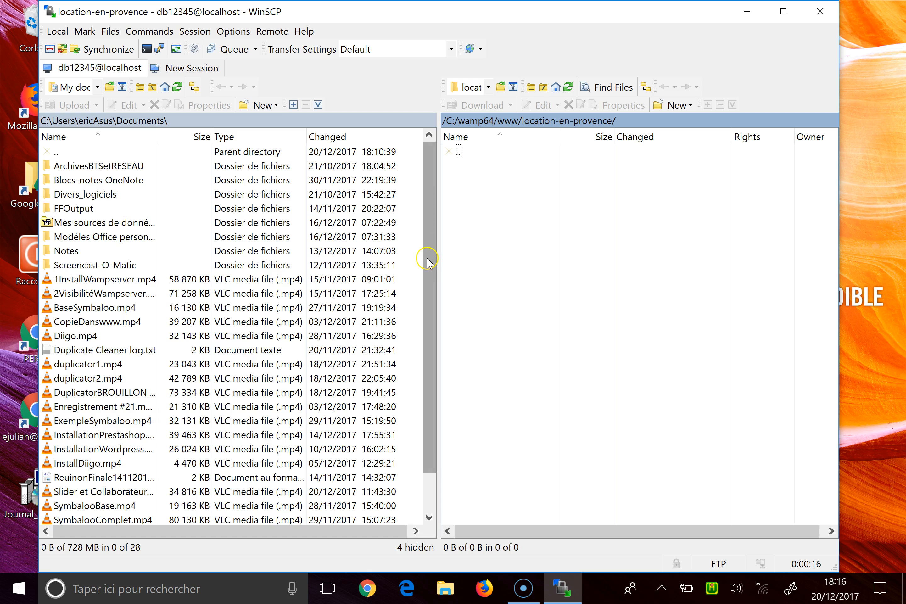
{"action": "mouse_move", "coordinate": [427, 259]}
{"action": "left_mouse_down"}
{"action": "mouse_move", "coordinate": [428, 277]}
{"action": "mouse_move", "coordinate": [432, 244]}
{"action": "left_mouse_up"}
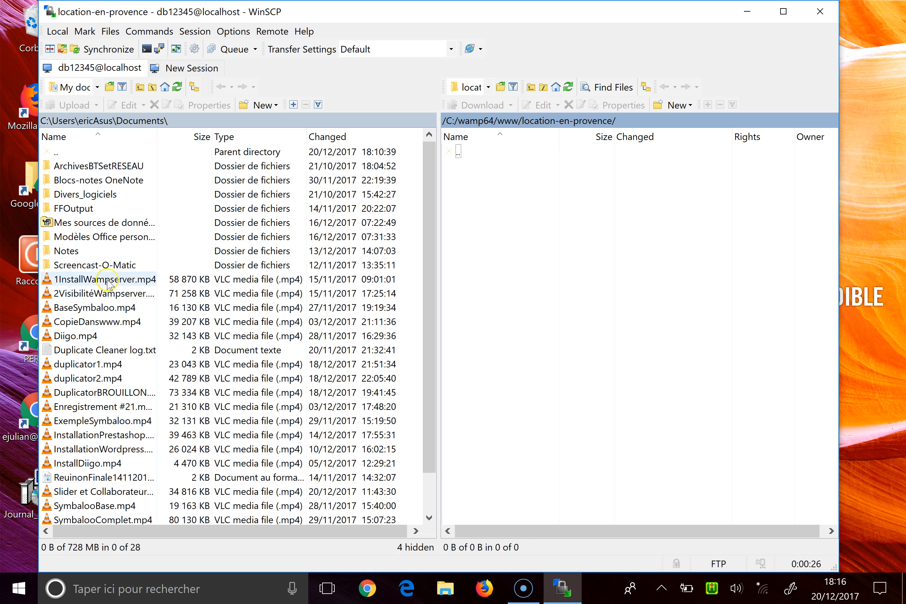
{"action": "double_click", "coordinate": [75, 152]}
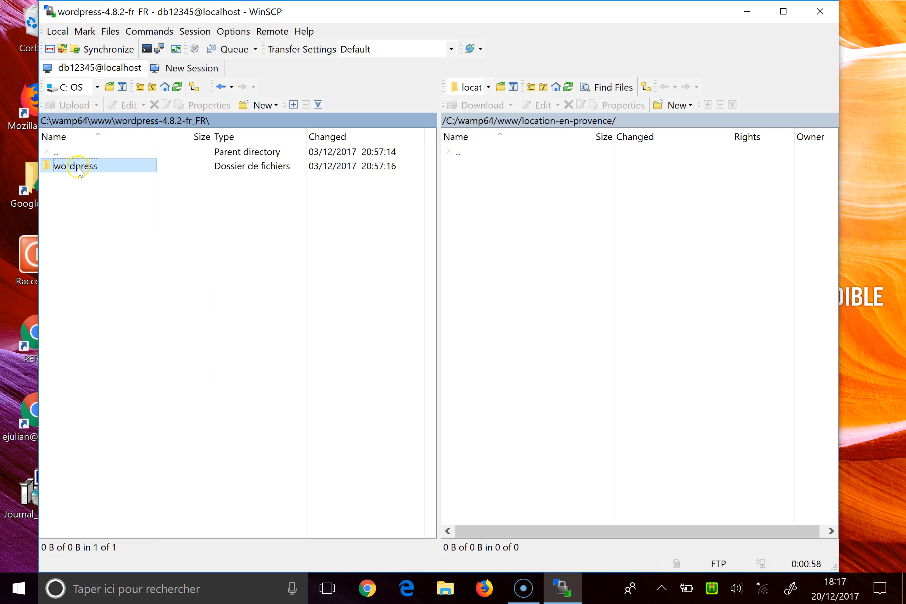
{"action": "double_click", "coordinate": [77, 165]}
{"action": "left_click", "coordinate": [80, 167]}
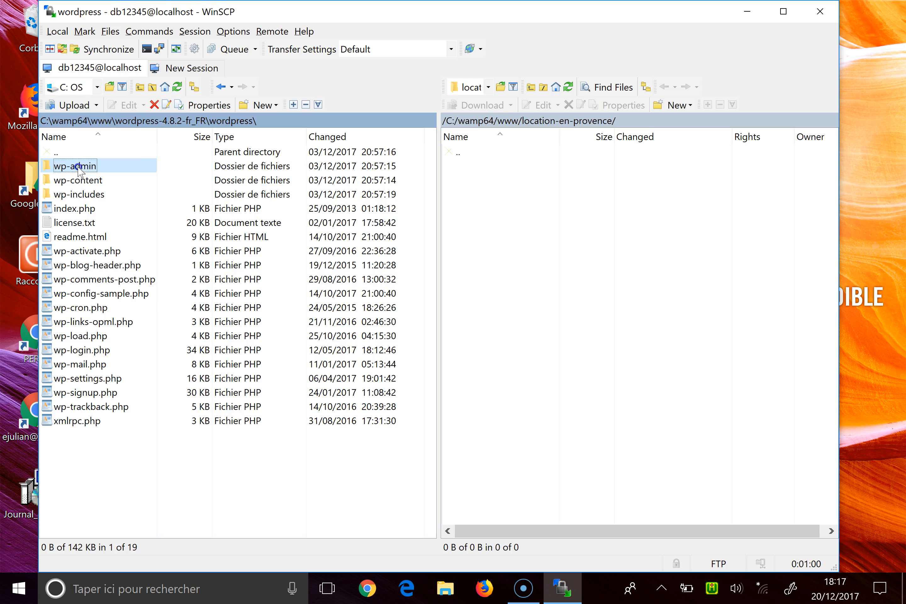
{"action": "left_click", "coordinate": [94, 423], "text": "shift"}
Upload the 19 selected WordPress items into the remote location-en-provence folder.
{"action": "left_click_drag", "start_coordinate": [100, 279], "coordinate": [608, 271]}
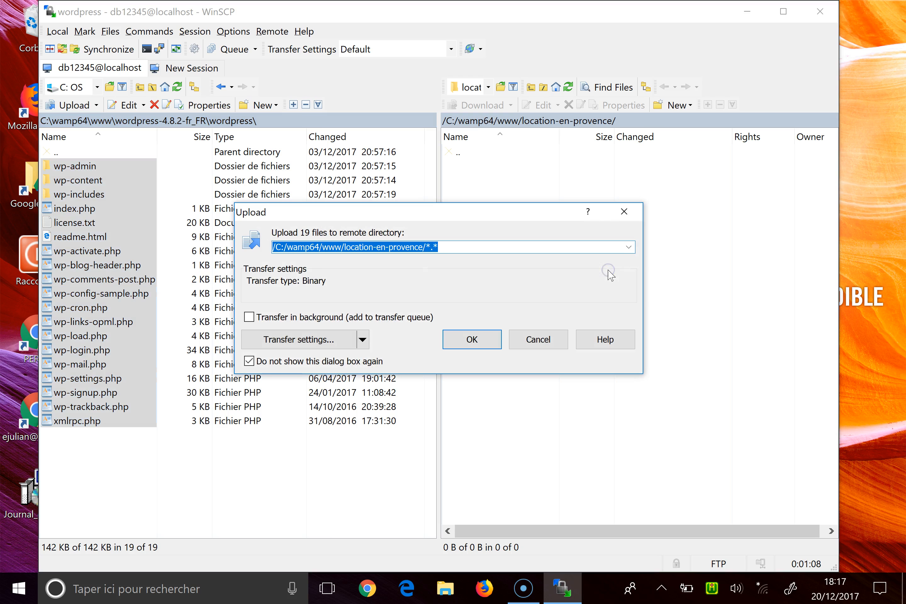
{"action": "left_click", "coordinate": [470, 339]}
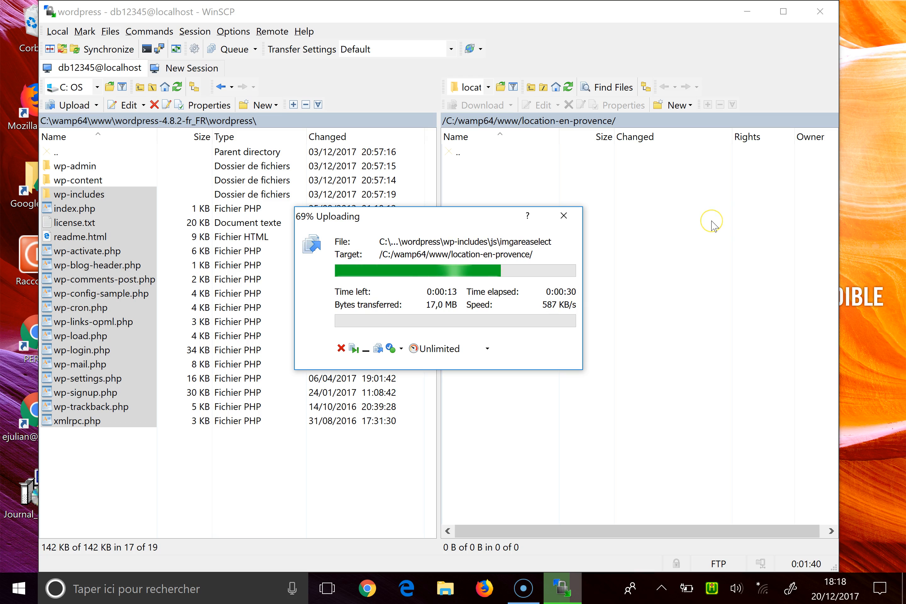
{"action": "left_click", "coordinate": [714, 227]}
{"action": "left_click", "coordinate": [753, 221]}
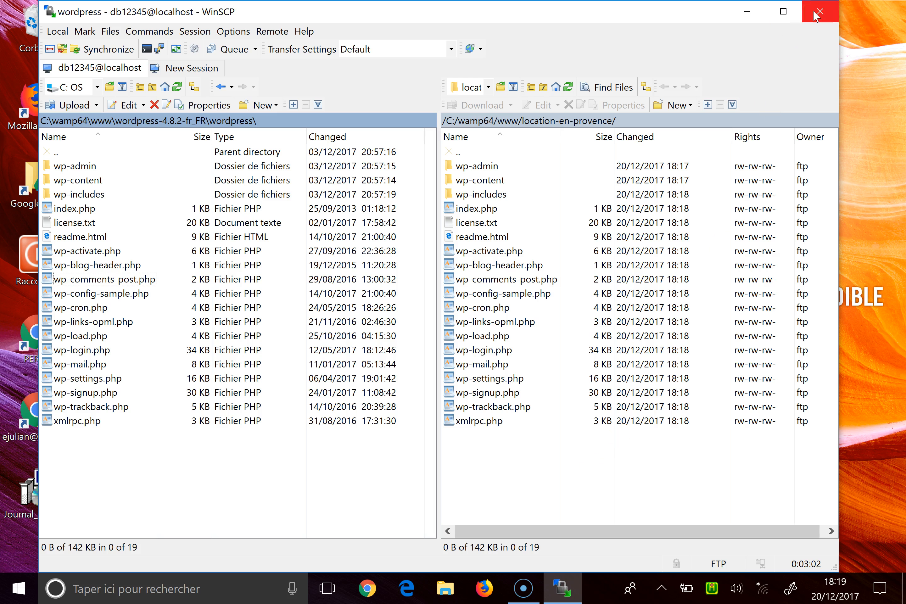
Open Firefox from its desktop shortcut.
{"action": "left_click", "coordinate": [590, 123]}
{"action": "left_click", "coordinate": [27, 101]}
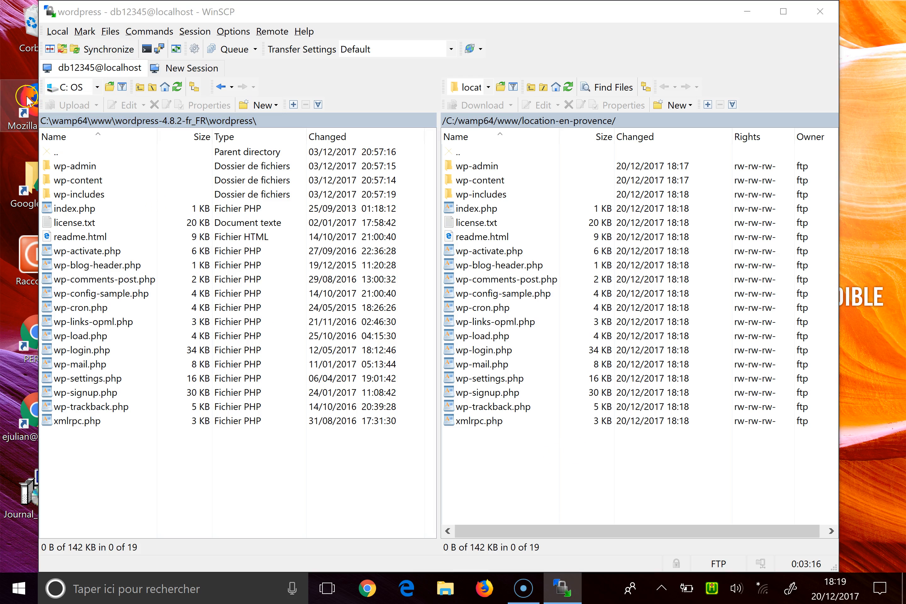
{"action": "double_click", "coordinate": [26, 97]}
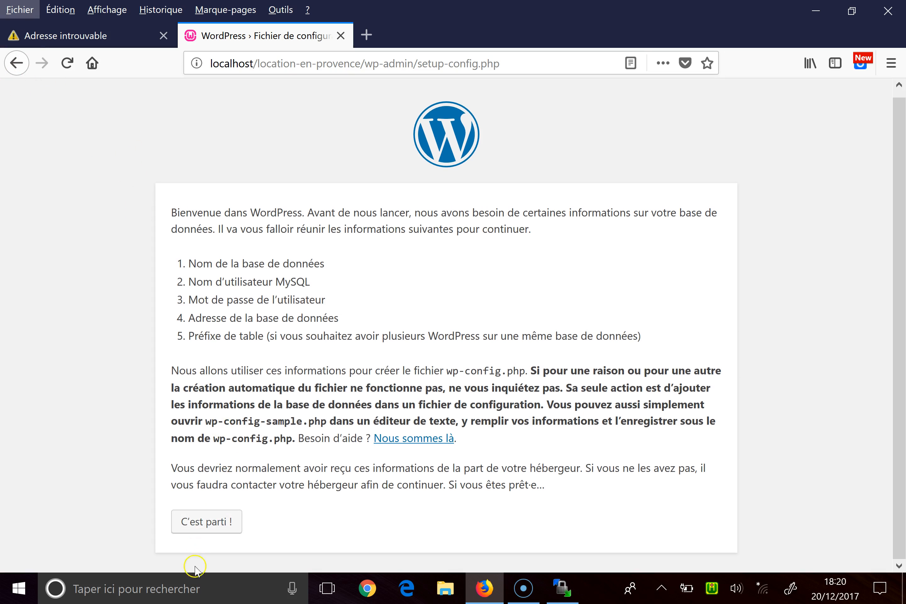
{"action": "left_click", "coordinate": [220, 522]}
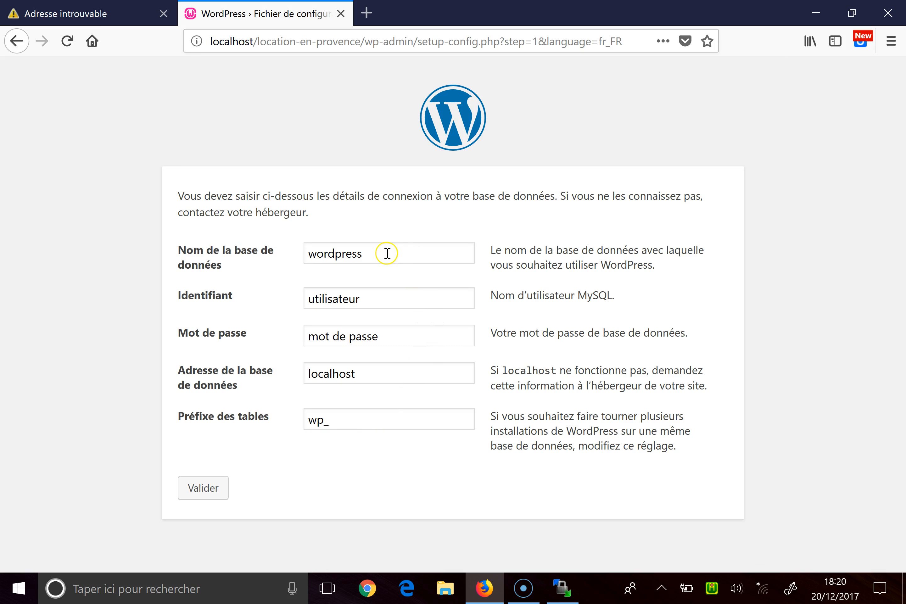
{"action": "key", "text": "BackSpace"}
{"action": "key", "text": "BackSpace"}
{"action": "key", "text": "BackSpace"}
{"action": "key", "text": "BackSpace"}
{"action": "key", "text": "BackSpace"}
{"action": "key", "text": "BackSpace"}
{"action": "key", "text": "BackSpace"}
{"action": "key", "text": "BackSpace"}
{"action": "type", "text": "DB13426565536"}
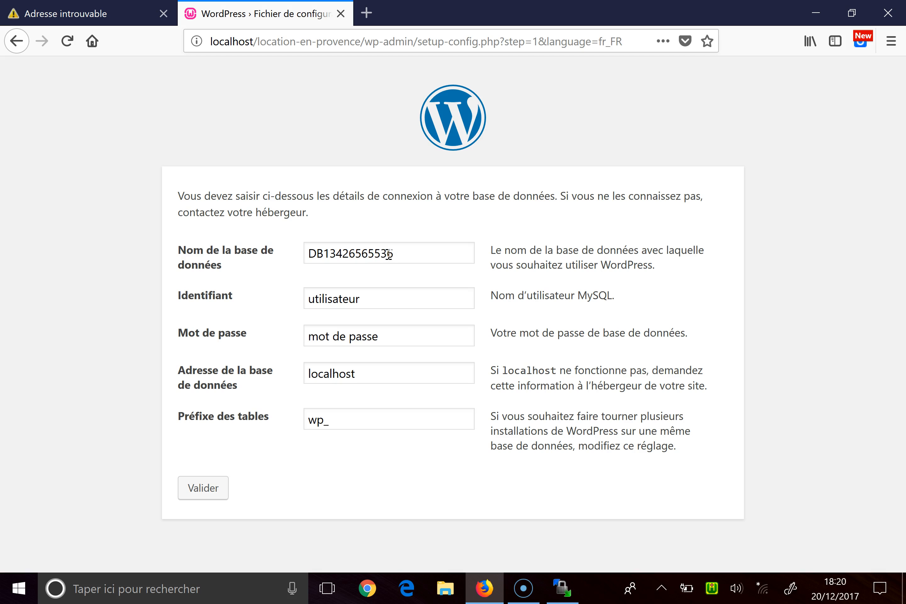